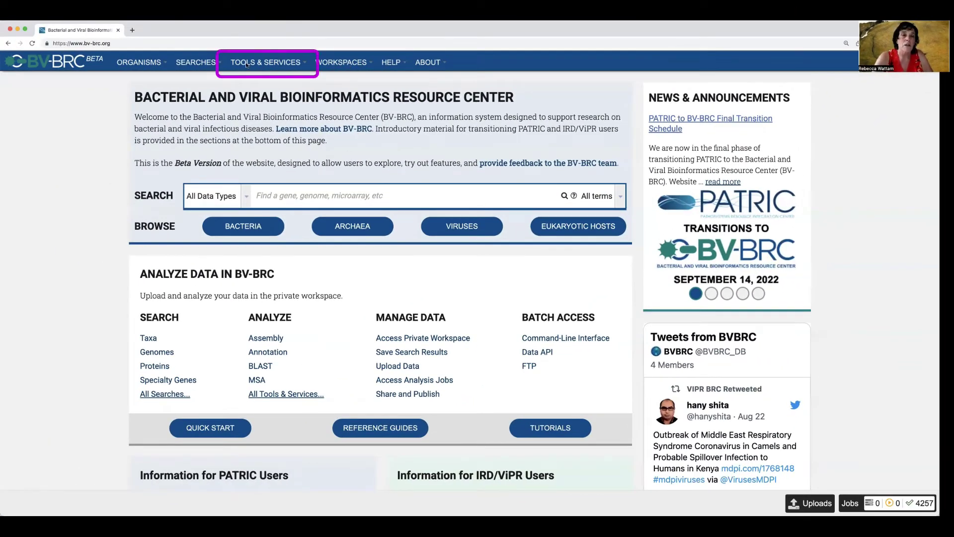
# Step: From Tools & Services, open Fastq Utilities and add 'align' as a pipeline step
pyautogui.click(277, 64)
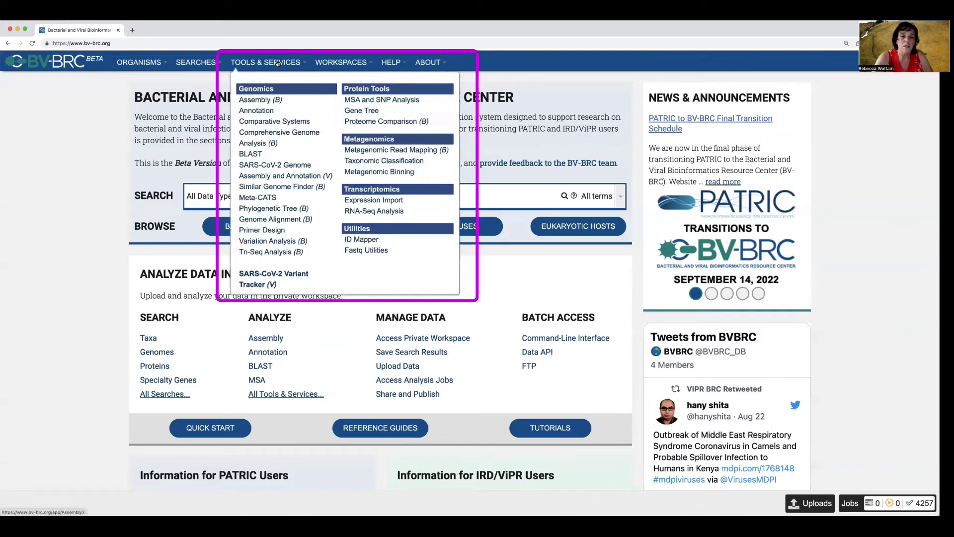
pyautogui.click(376, 251)
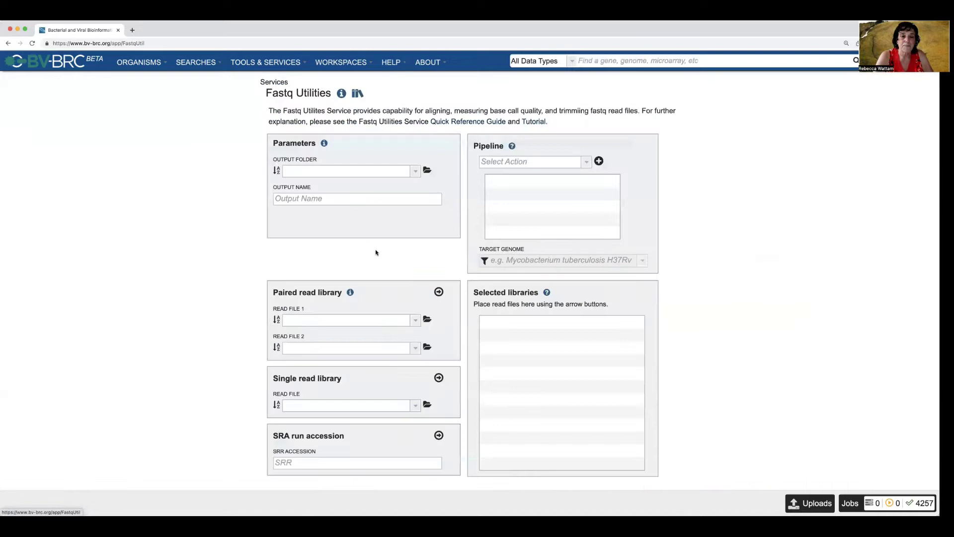
pyautogui.click(586, 162)
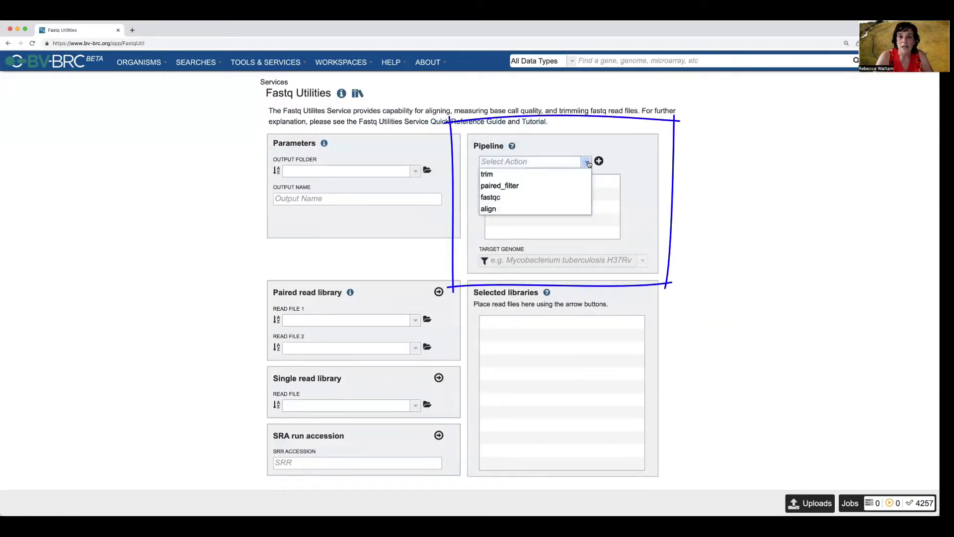
pyautogui.click(494, 211)
pyautogui.click(599, 161)
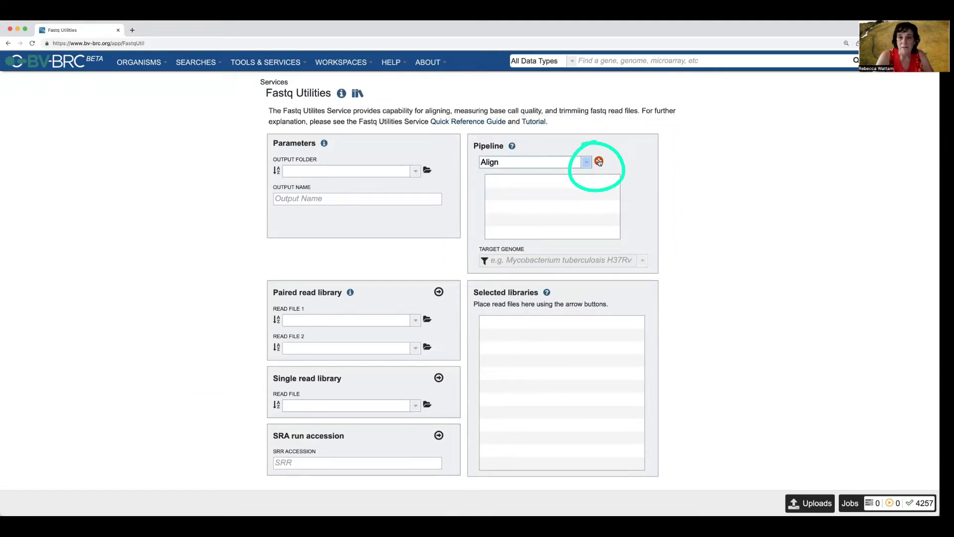
pyautogui.click(599, 161)
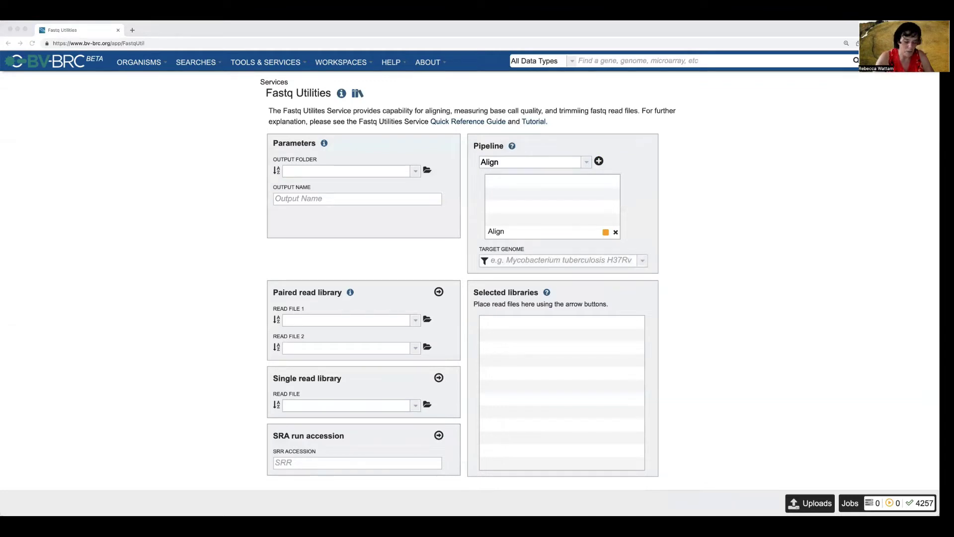
# Step: Enter genome ID 36868.4 as Target Genome and pick the [Rep] Wigglesworthia glossinidia endosymbiont match
pyautogui.moveTo(353, 268); pyautogui.dragTo(452, 263)
pyautogui.moveTo(419, 242)
pyautogui.mouseDown()
pyautogui.moveTo(460, 263)
pyautogui.moveTo(424, 295)
pyautogui.mouseUp()
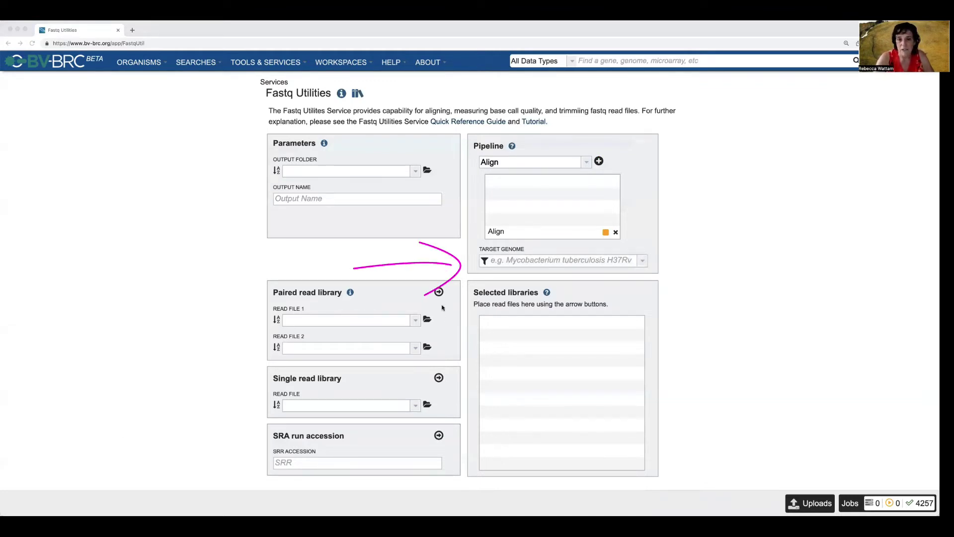
pyautogui.click(495, 262)
pyautogui.write('36868.4')
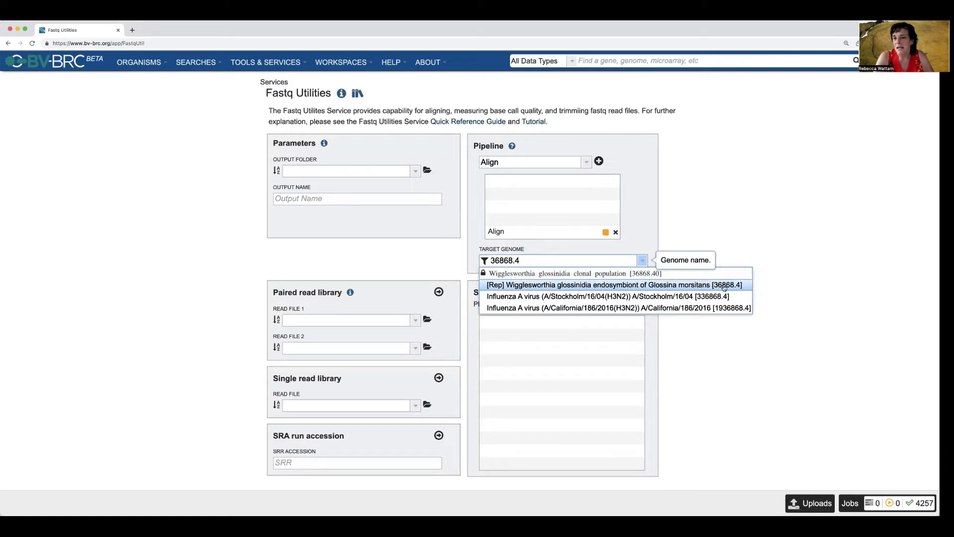
pyautogui.click(586, 285)
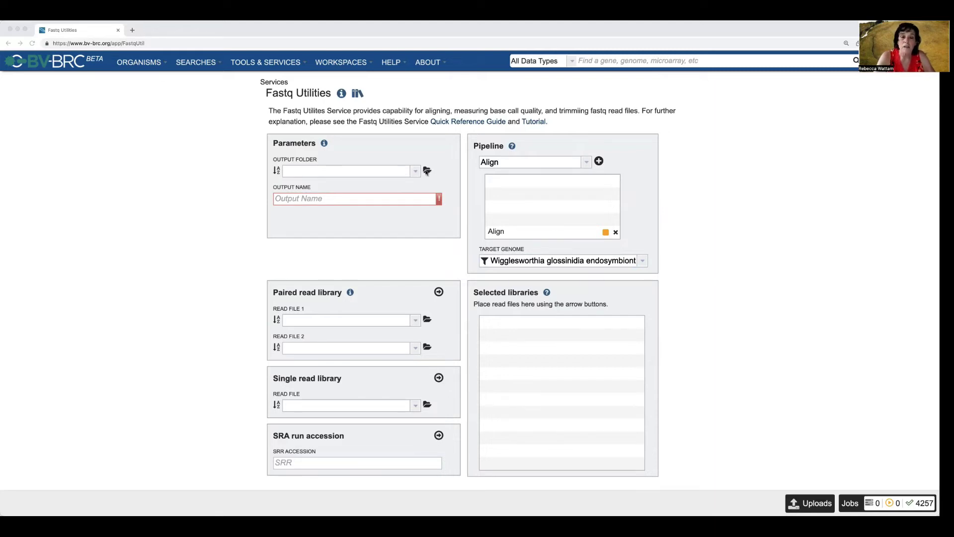
# Step: Choose the FastQ_Utilities/Alignment workspace folder from the Output Folder suggestions
pyautogui.click(427, 171)
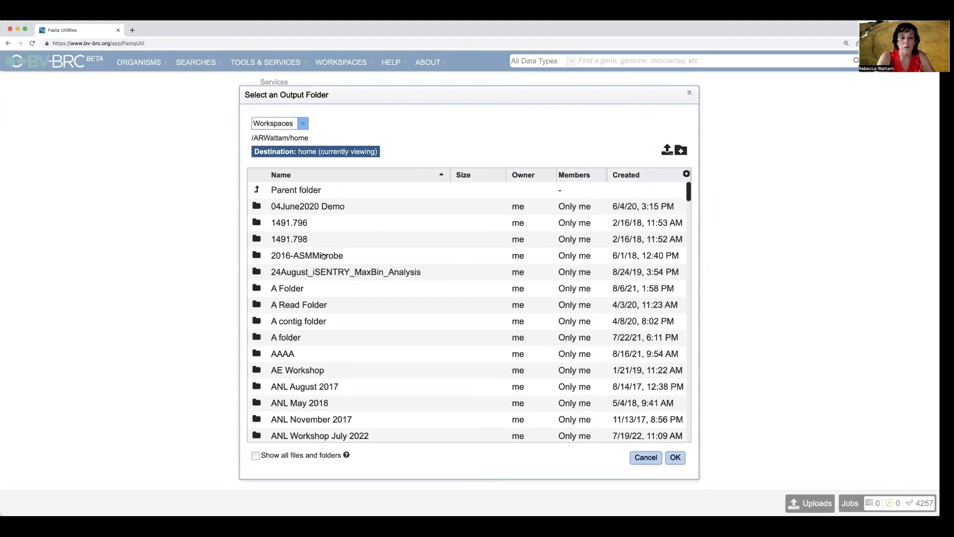
pyautogui.click(646, 457)
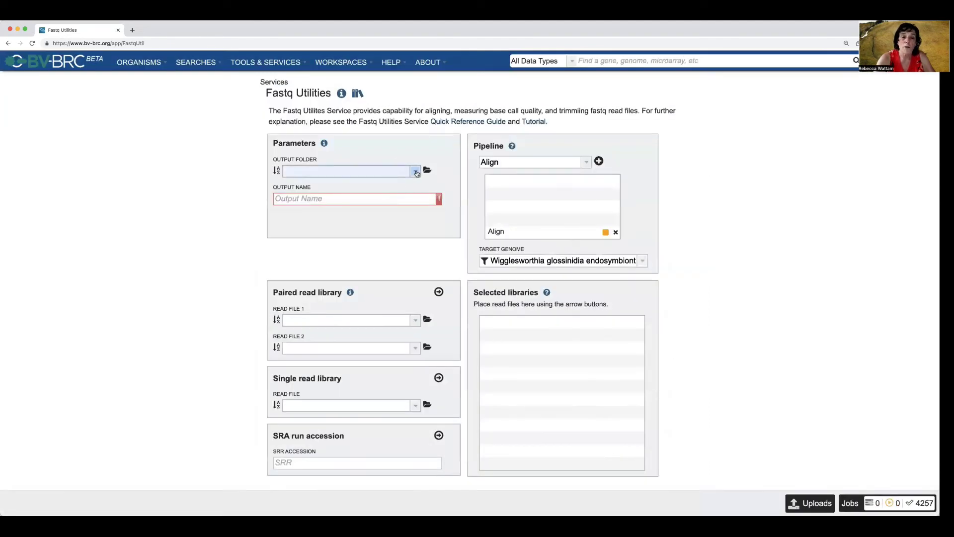
pyautogui.click(415, 172)
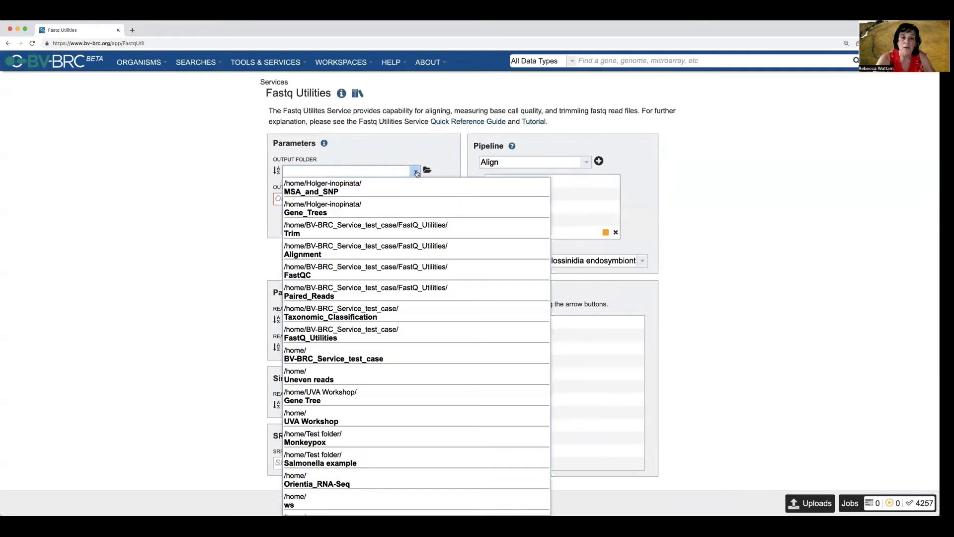
pyautogui.click(301, 257)
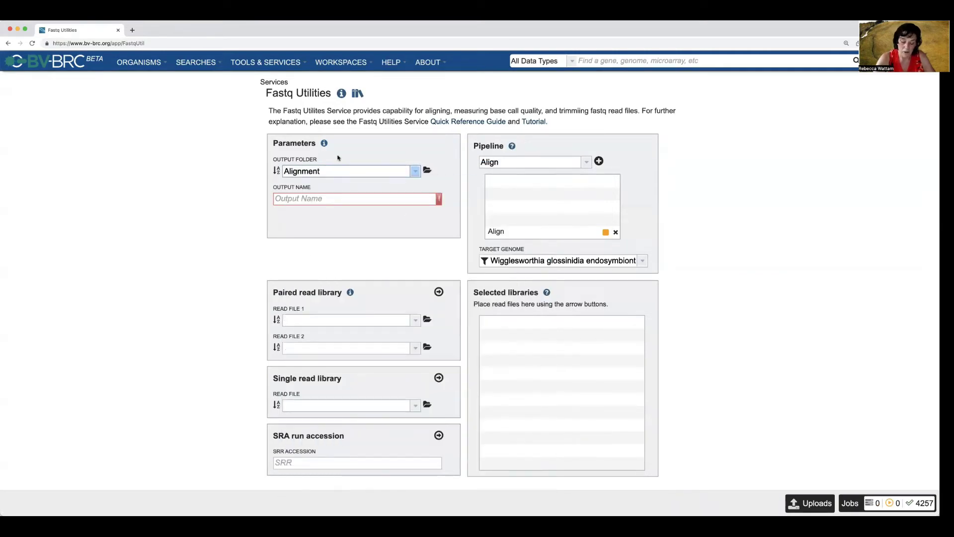
pyautogui.click(337, 171)
pyautogui.press('BackSpace')
pyautogui.press('BackSpace')
pyautogui.press('BackSpace')
pyautogui.press('BackSpace')
pyautogui.press('BackSpace')
pyautogui.press('BackSpace')
pyautogui.press('BackSpace')
pyautogui.press('BackSpace')
pyautogui.press('BackSpace')
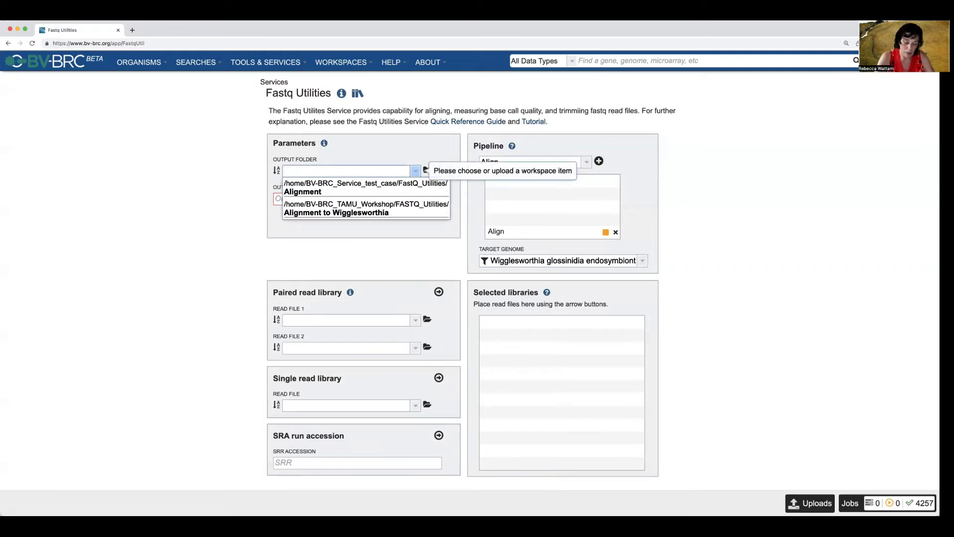
pyautogui.write('Alignment')
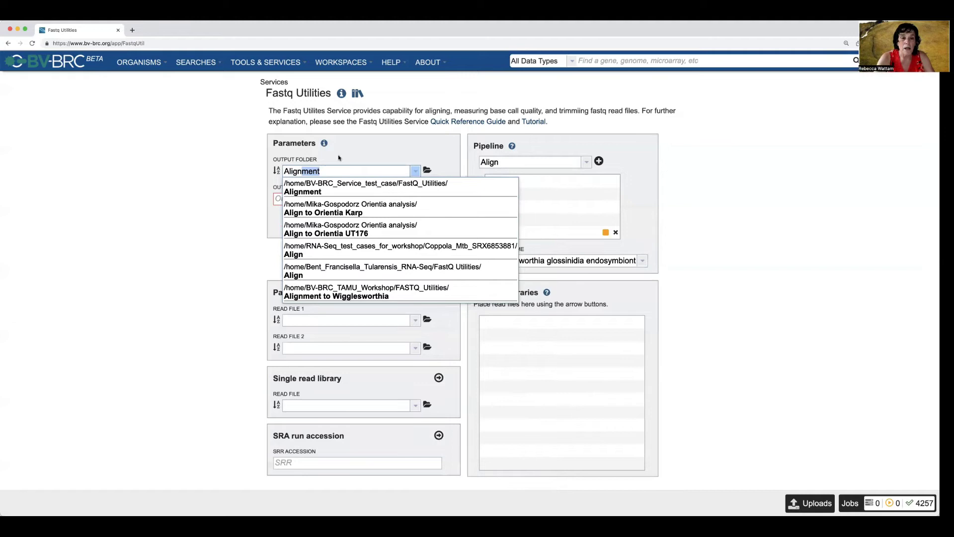
pyautogui.click(334, 185)
pyautogui.click(328, 170)
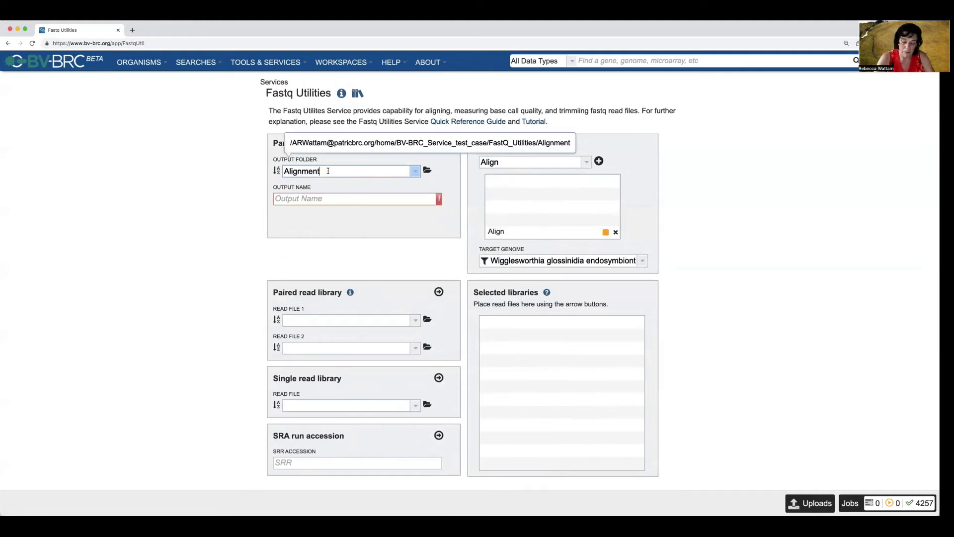
pyautogui.press('BackSpace')
pyautogui.press('BackSpace')
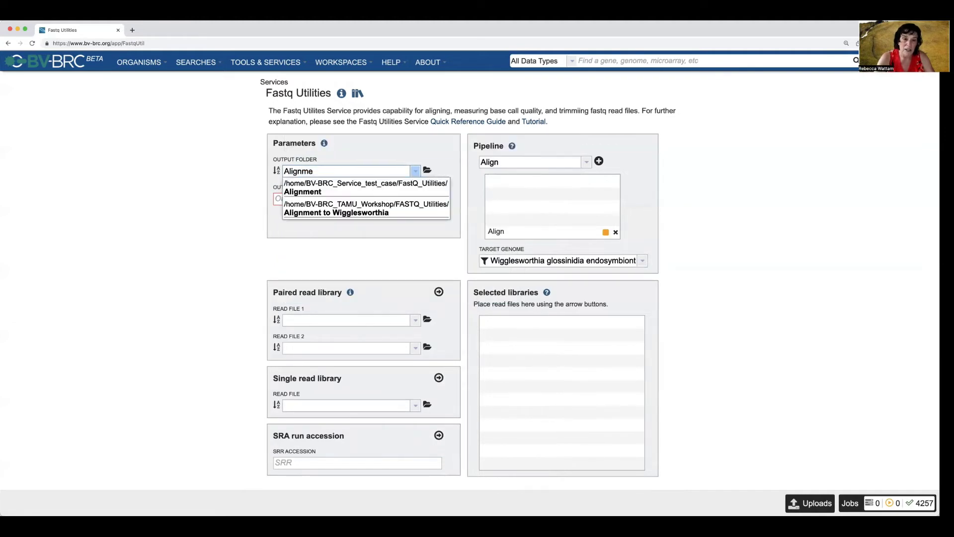
pyautogui.click(313, 185)
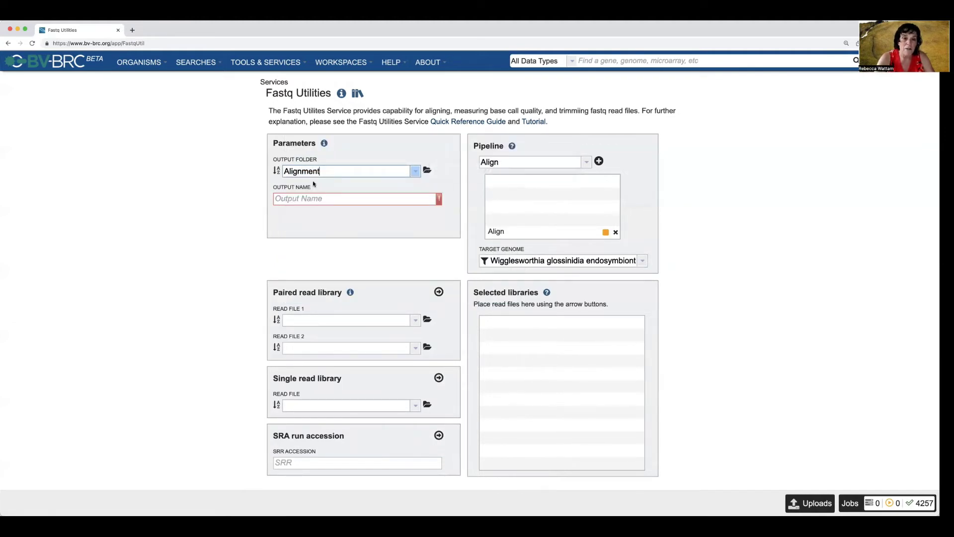
# Step: Enter SRR14633898_align_Wigglesworthia as the output name by pasting the accession and adding the suffix
pyautogui.click(288, 198)
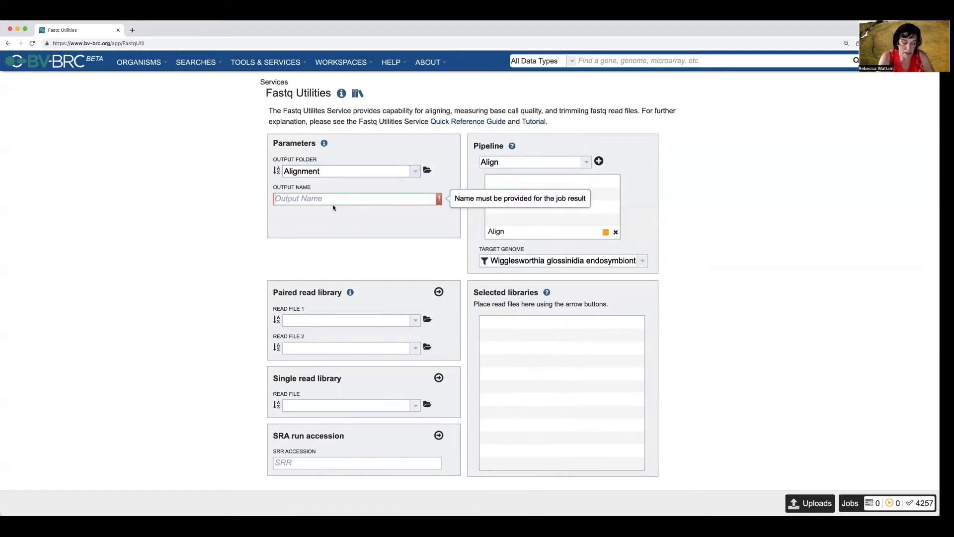
pyautogui.write('SRR14633898')
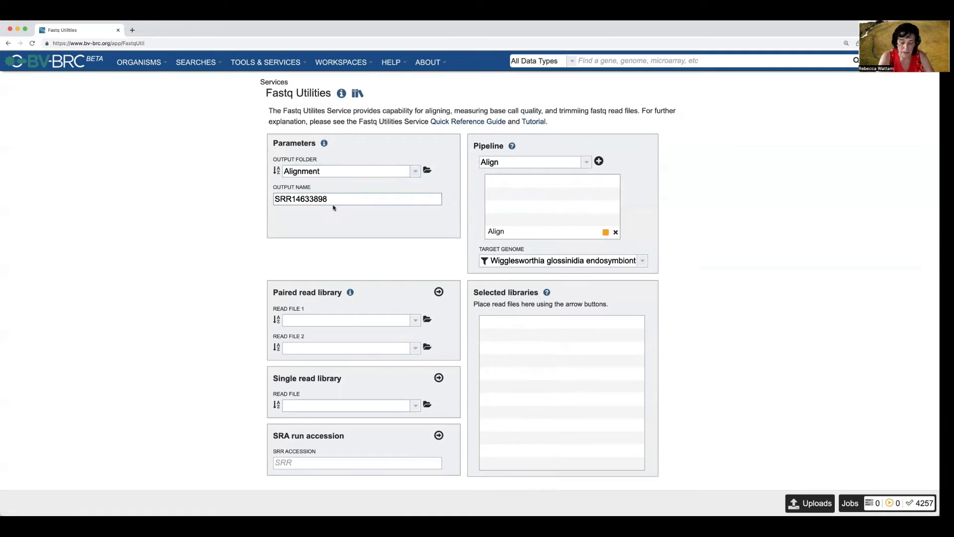
pyautogui.write('_align')
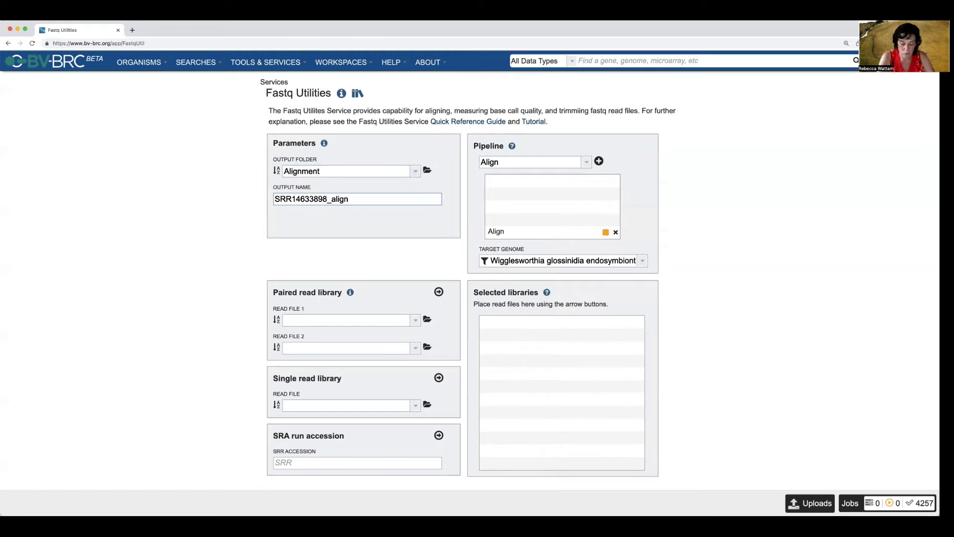
pyautogui.write('_Wiggles')
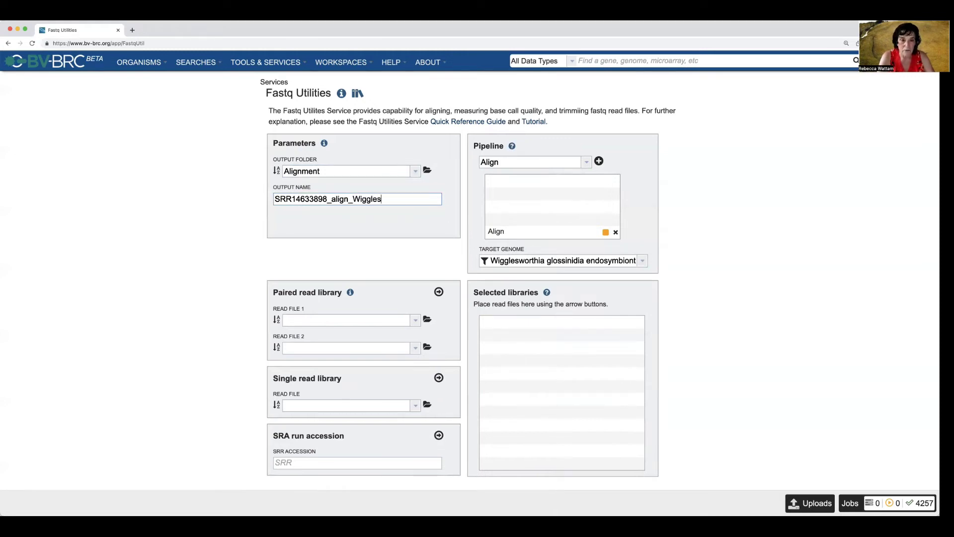
pyautogui.write('worthia')
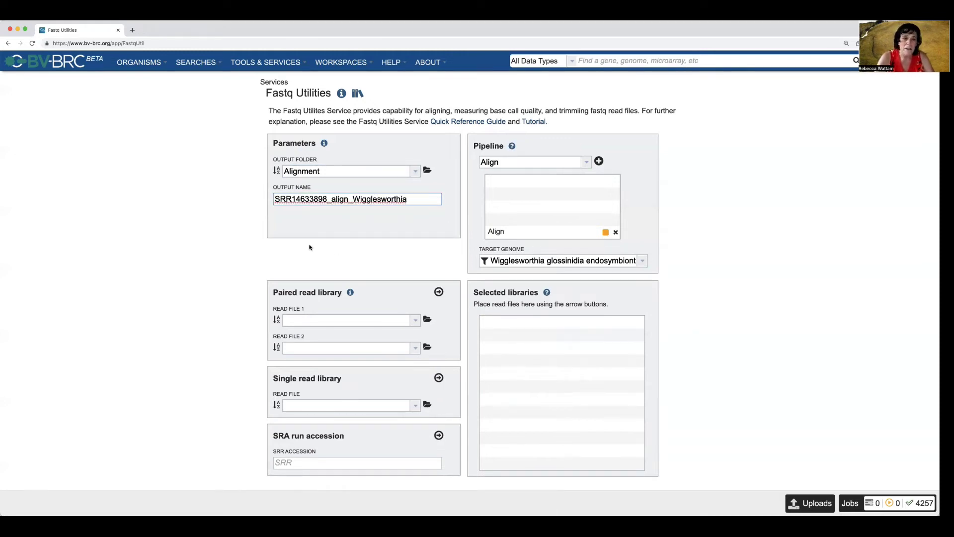
pyautogui.scroll(-1, 309, 247)
pyautogui.scroll(-2, 309, 248)
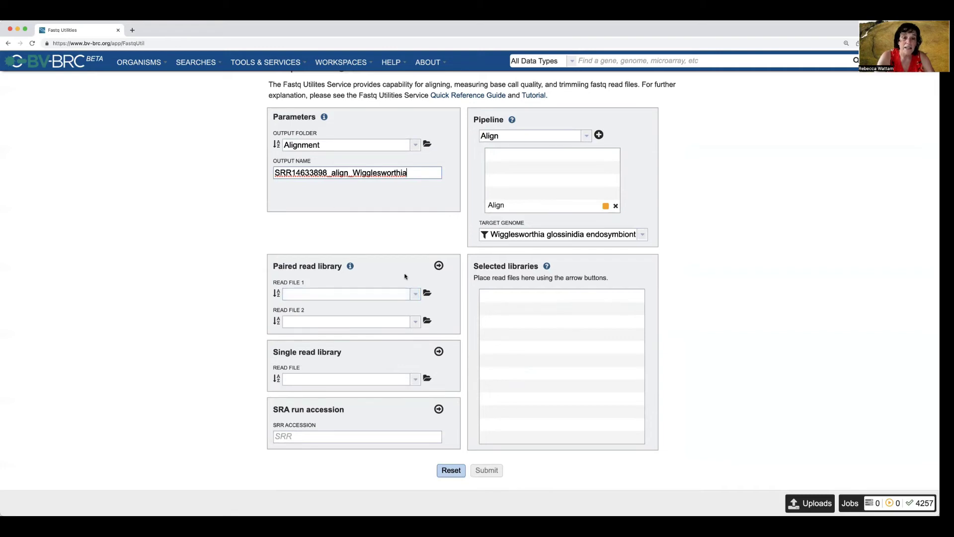
# Step: Paste SRR14633898 into the SRR Accession field, leaving Read File 1 unselected
pyautogui.click(416, 296)
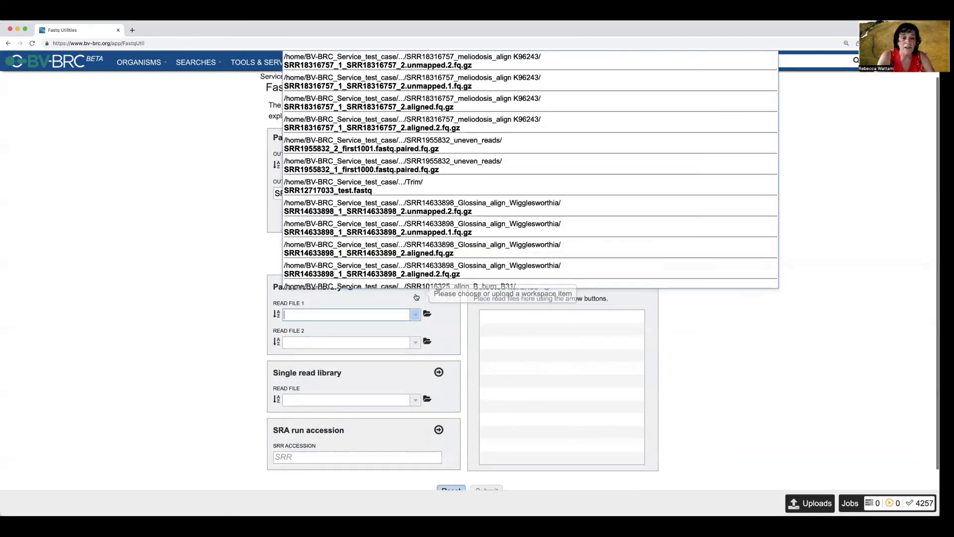
pyautogui.click(201, 307)
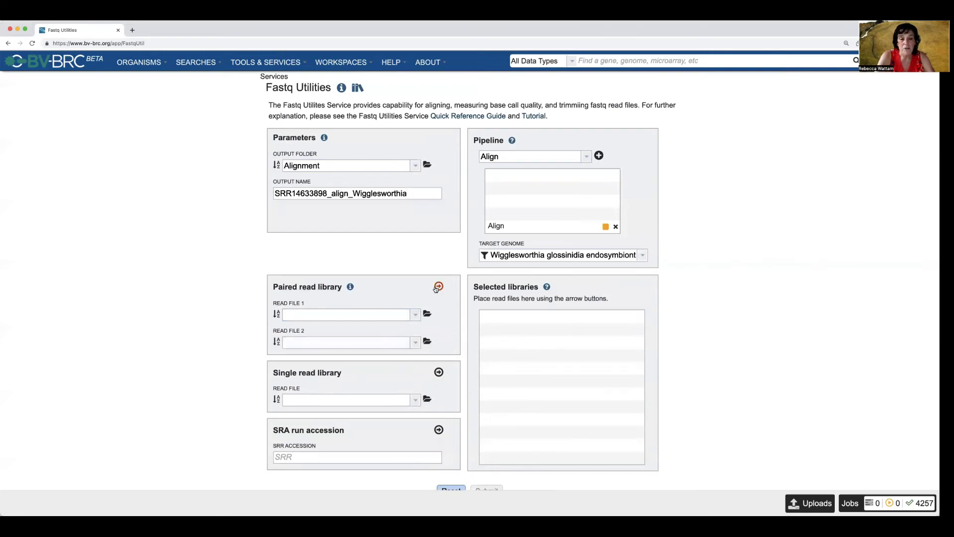
pyautogui.click(300, 454)
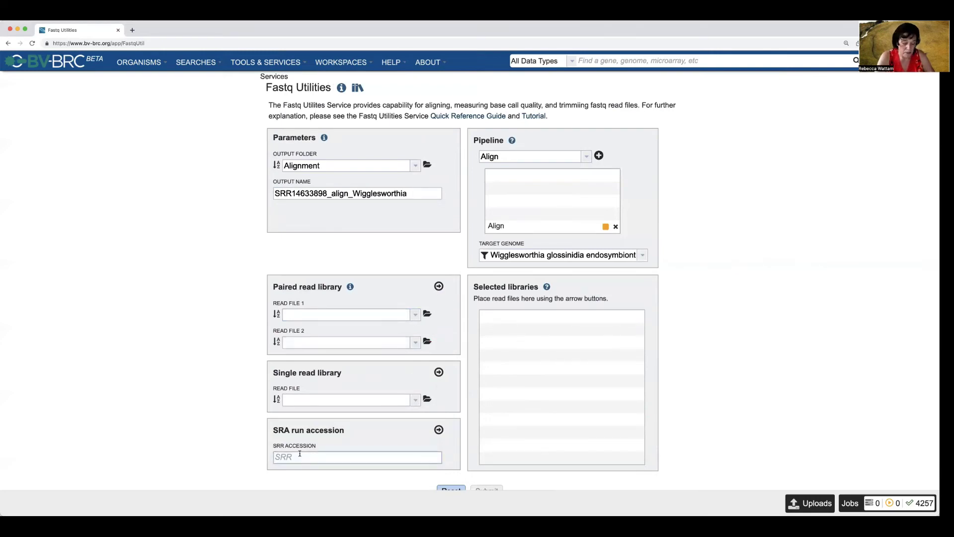
pyautogui.write('SRR14633898')
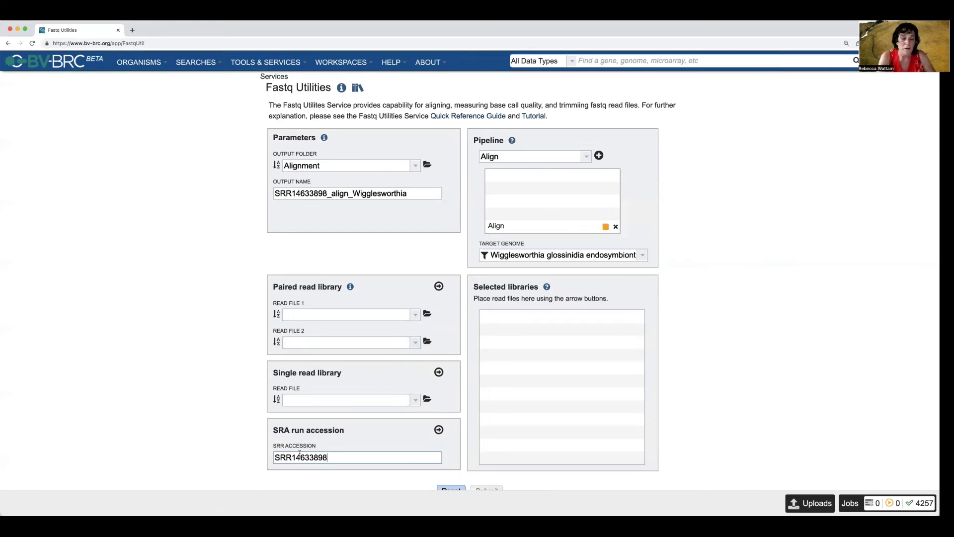
pyautogui.moveTo(257, 440)
pyautogui.mouseDown()
pyautogui.moveTo(445, 469)
pyautogui.moveTo(260, 472)
pyautogui.moveTo(258, 441)
pyautogui.mouseUp()
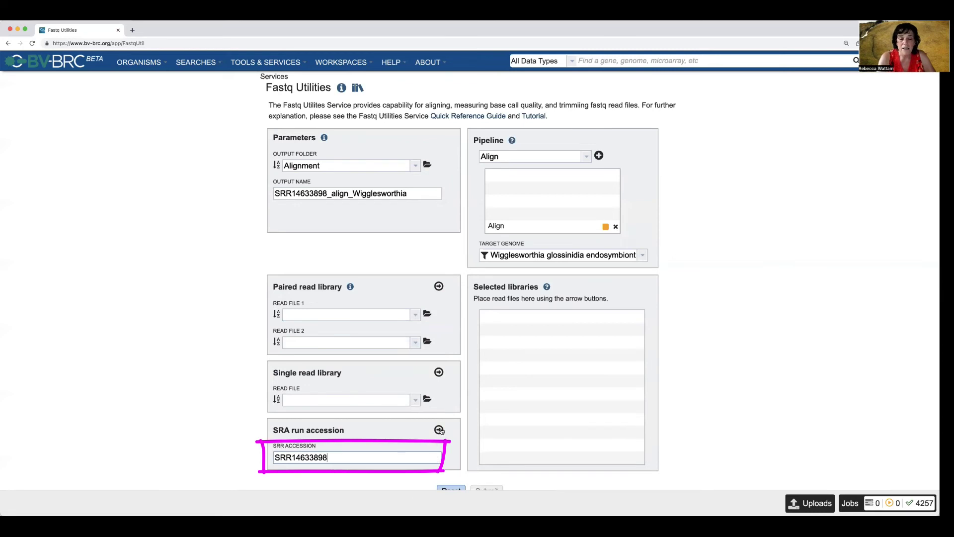
pyautogui.moveTo(437, 424)
pyautogui.mouseDown()
pyautogui.moveTo(488, 347)
pyautogui.moveTo(500, 382)
pyautogui.mouseUp()
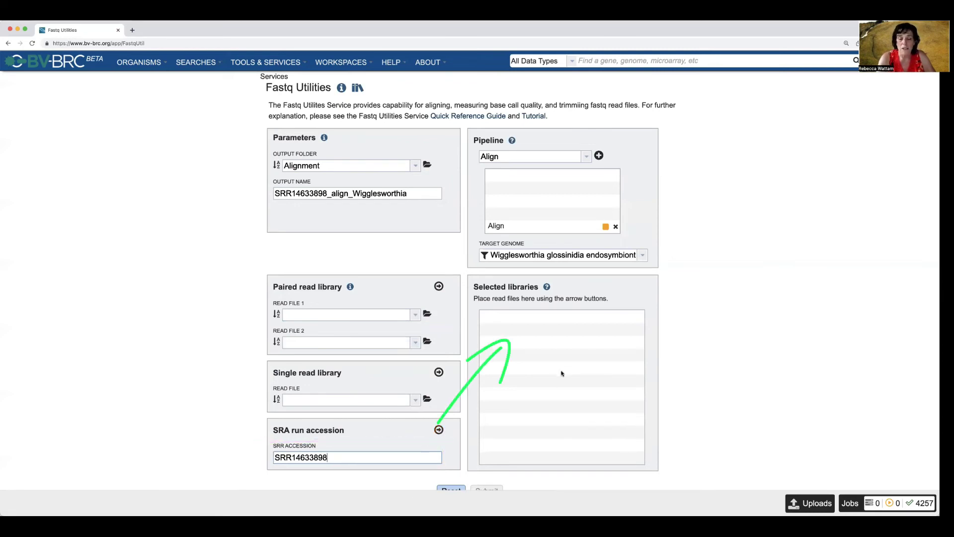
# Step: Move SRR14633898 into Selected libraries and submit the alignment job
pyautogui.click(438, 430)
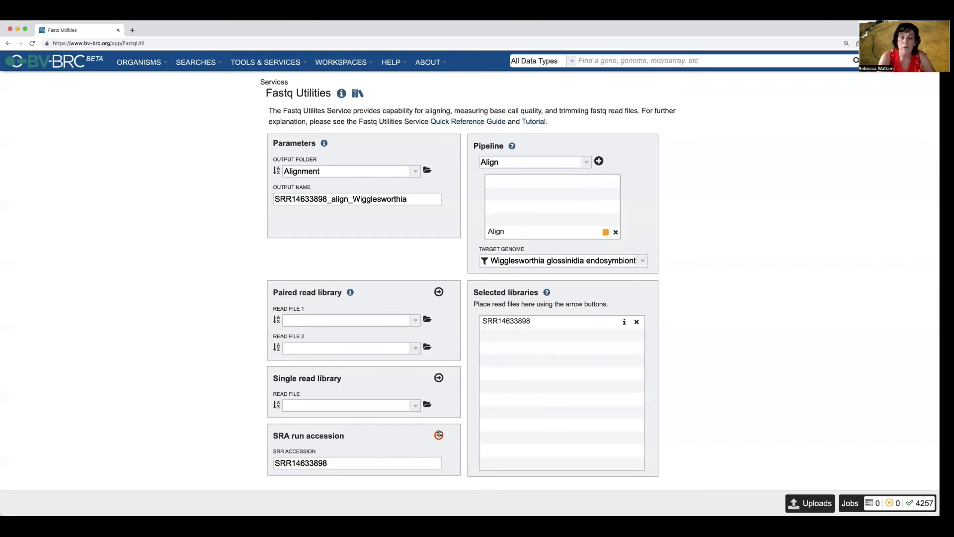
pyautogui.scroll(-1, 755, 360)
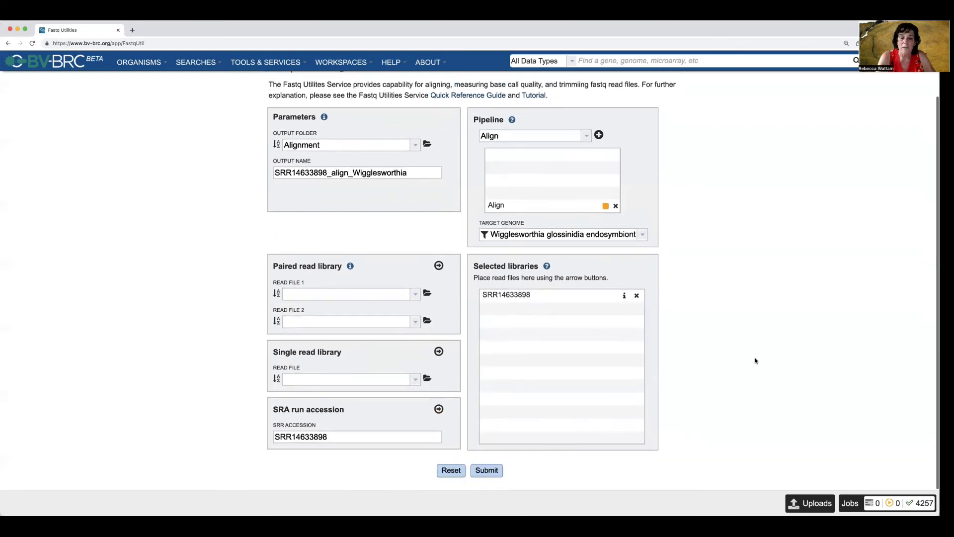
pyautogui.click(494, 472)
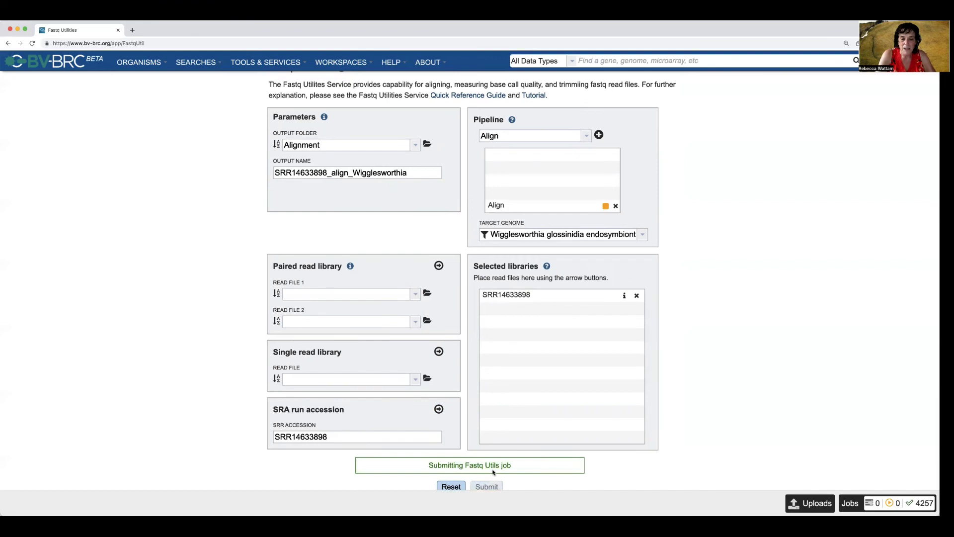